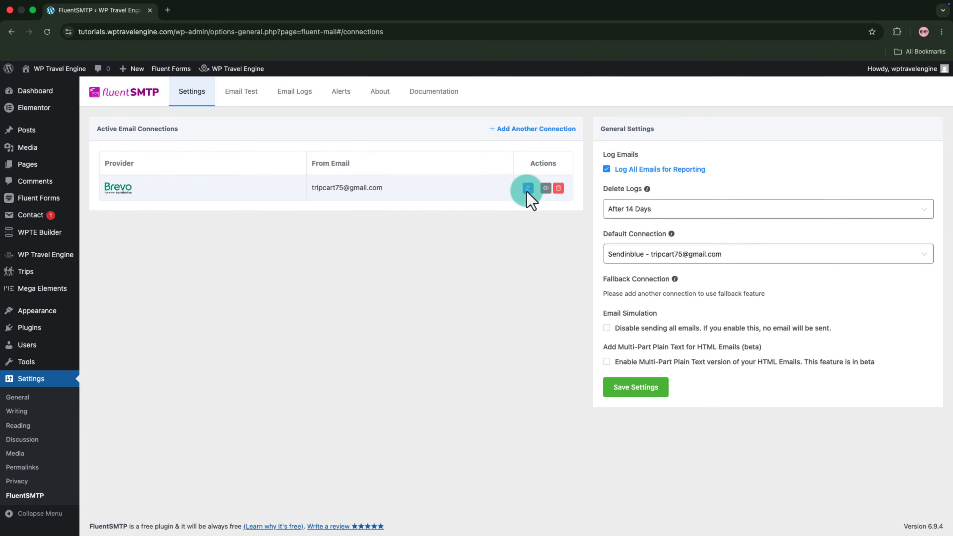
# Open the Brevo connection for editing and review its sender and API settings.
pyautogui.click(527, 187)
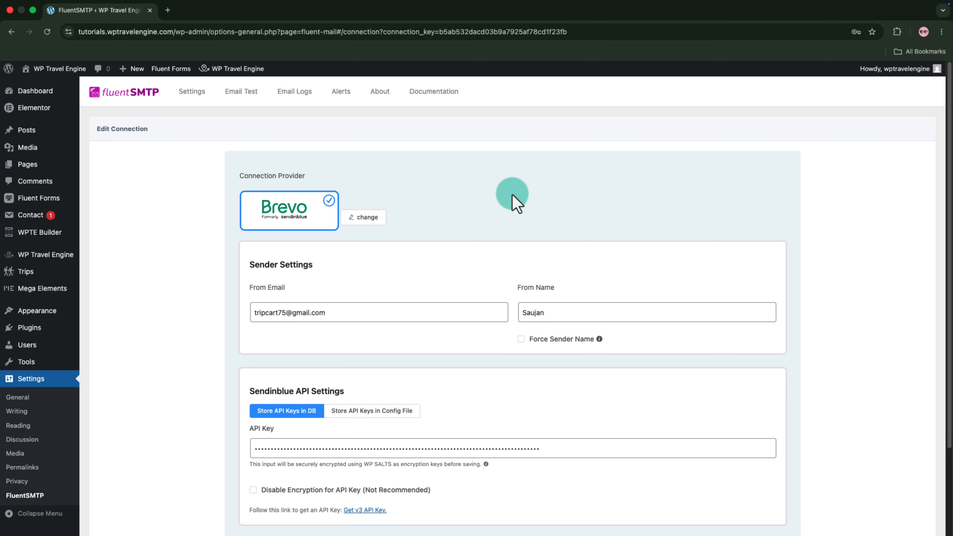
pyautogui.scroll(-3, 513, 203)
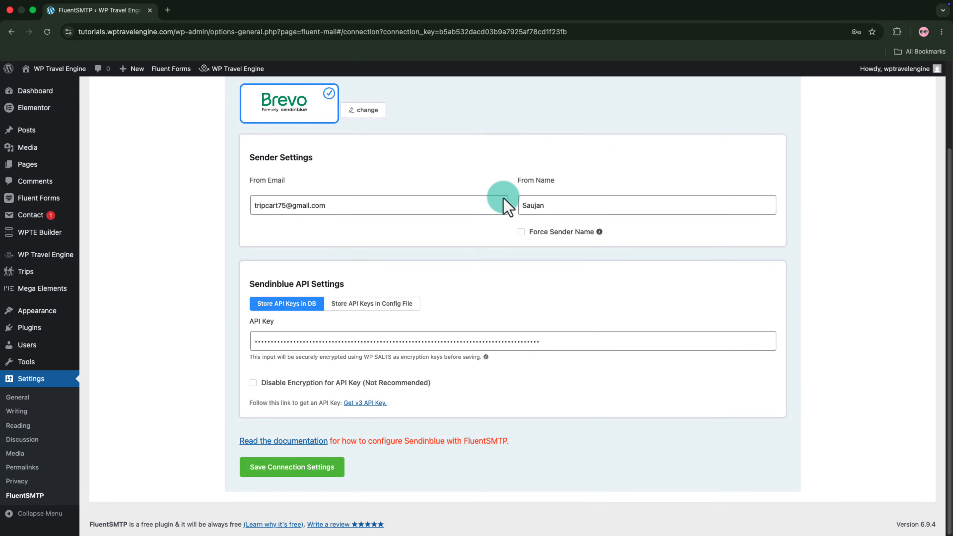
pyautogui.scroll(3, 504, 206)
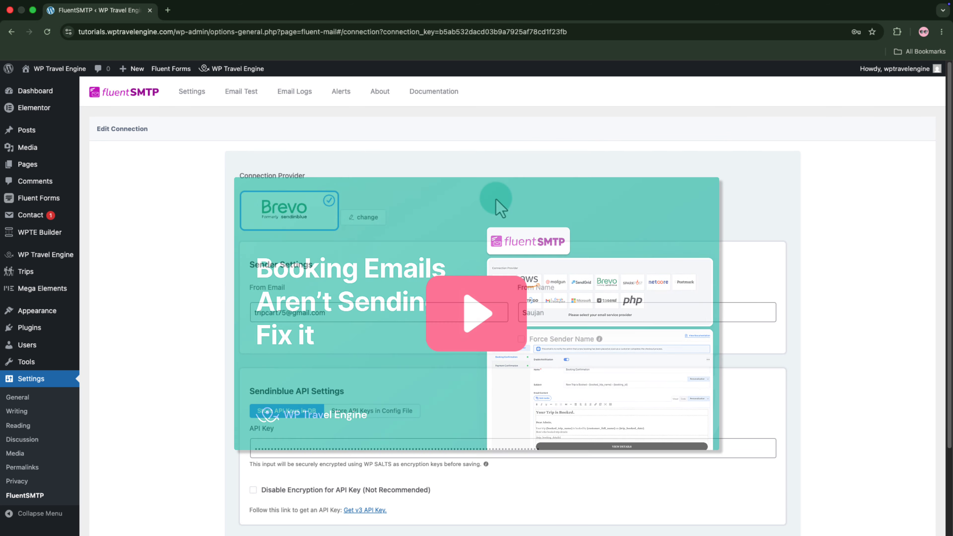
# Go to the WP Travel Engine settings and open the general settings for emails.
pyautogui.click(36, 96)
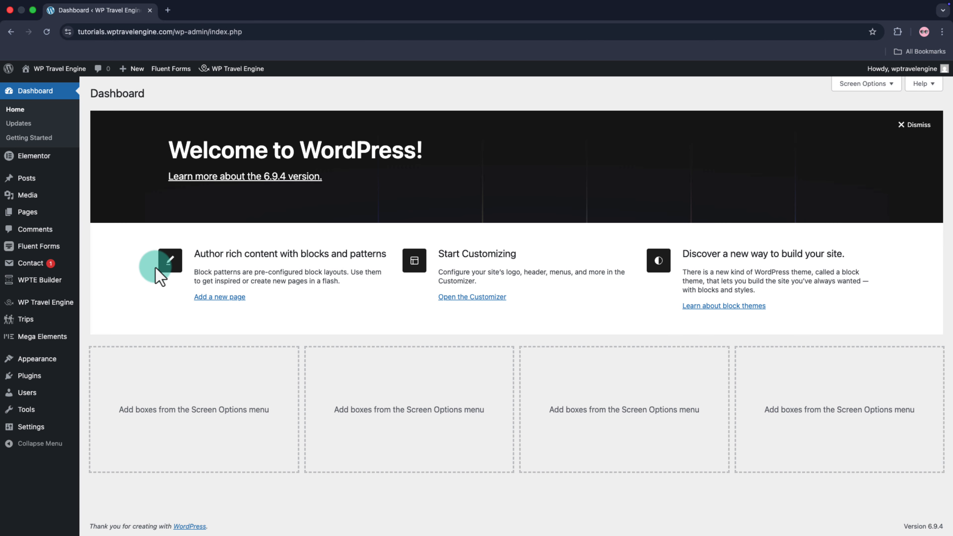
pyautogui.moveTo(78, 302)
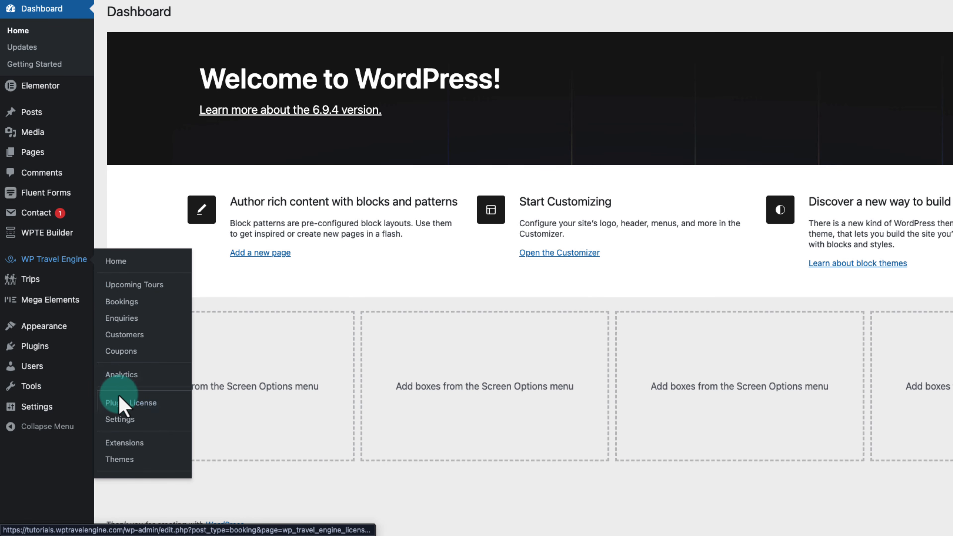
pyautogui.click(120, 420)
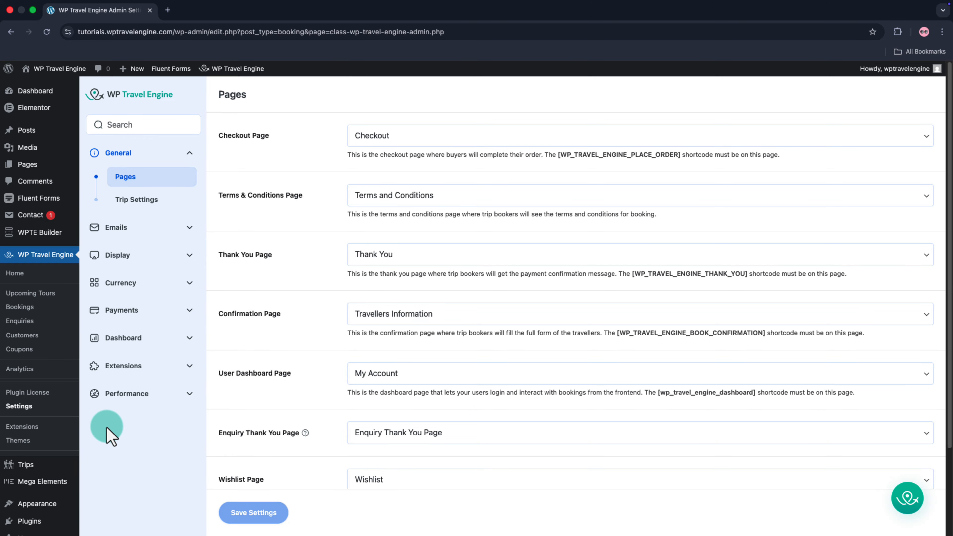
pyautogui.click(108, 226)
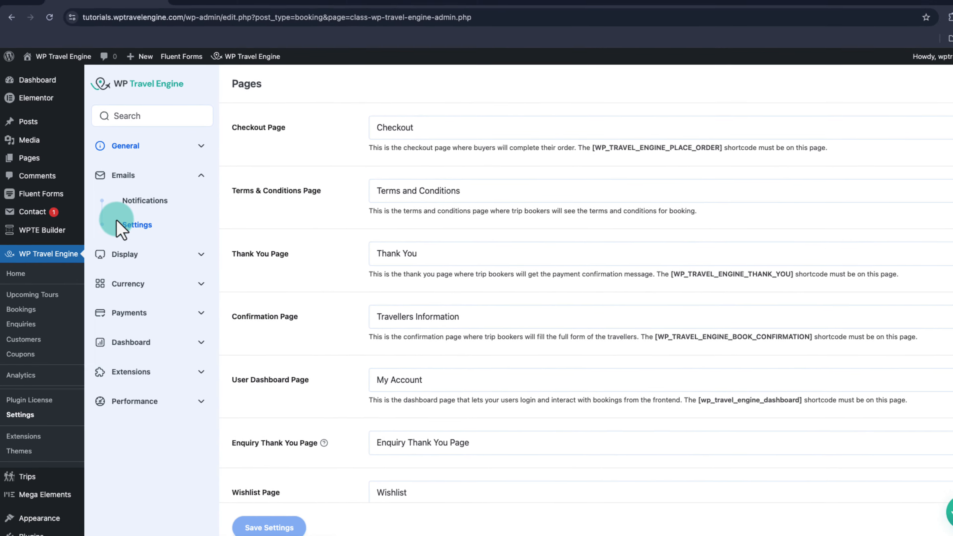
pyautogui.click(119, 229)
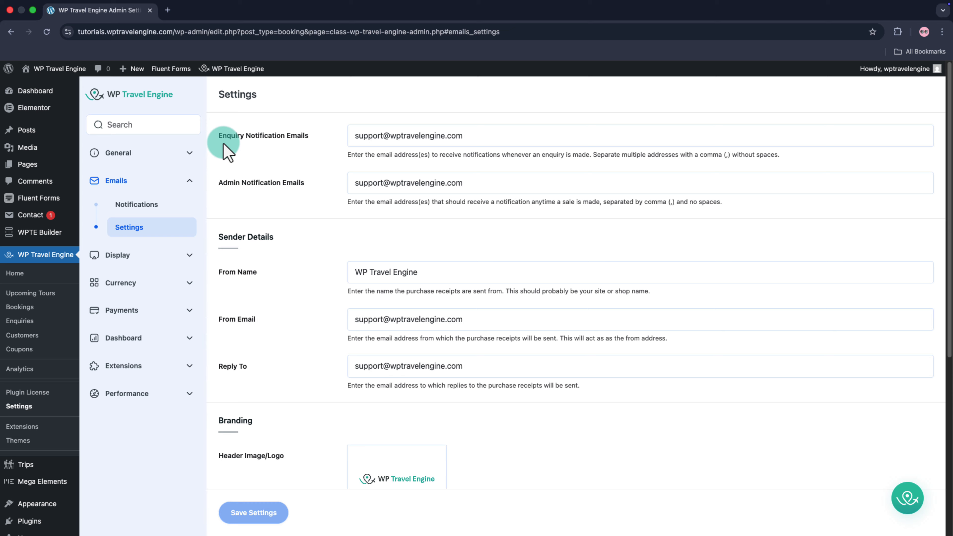
# Review the recipient addresses for enquiry notification emails and admin notification emails.
pyautogui.click(354, 141)
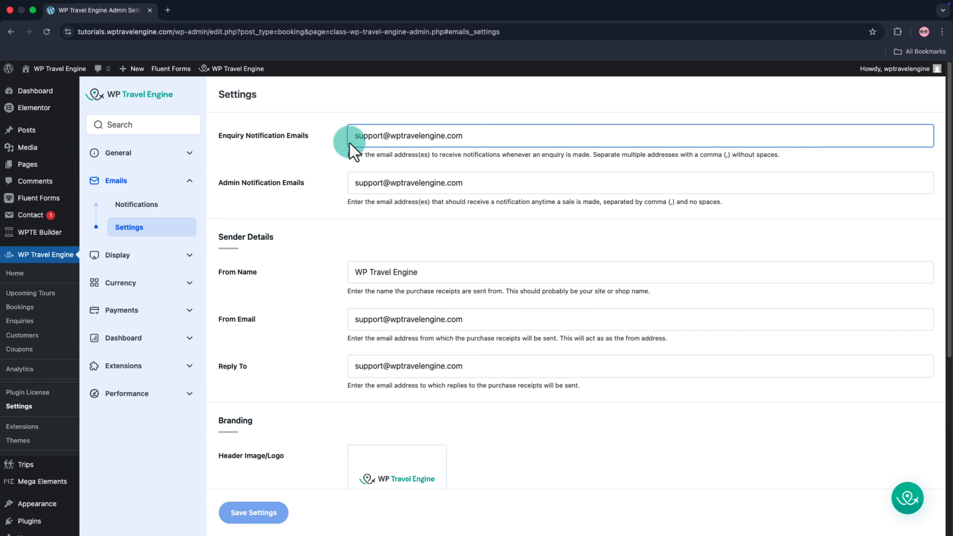
pyautogui.click(271, 200)
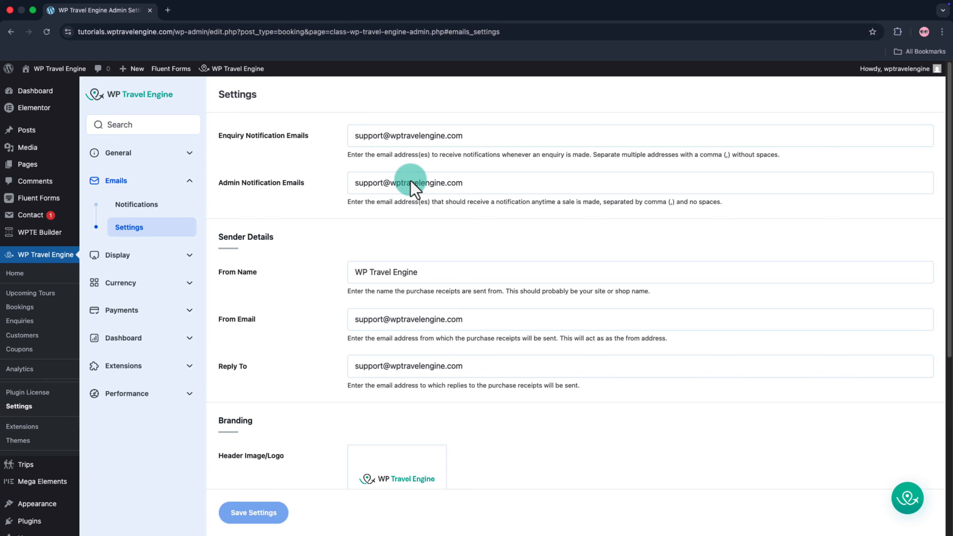
pyautogui.click(467, 185)
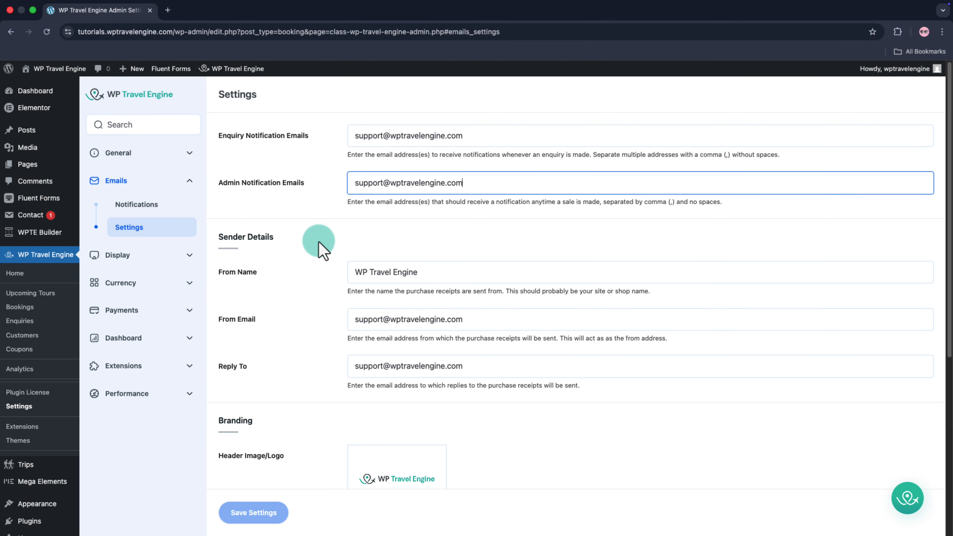
# Review the From Name, From Email and Reply To values in the sender details.
pyautogui.click(268, 295)
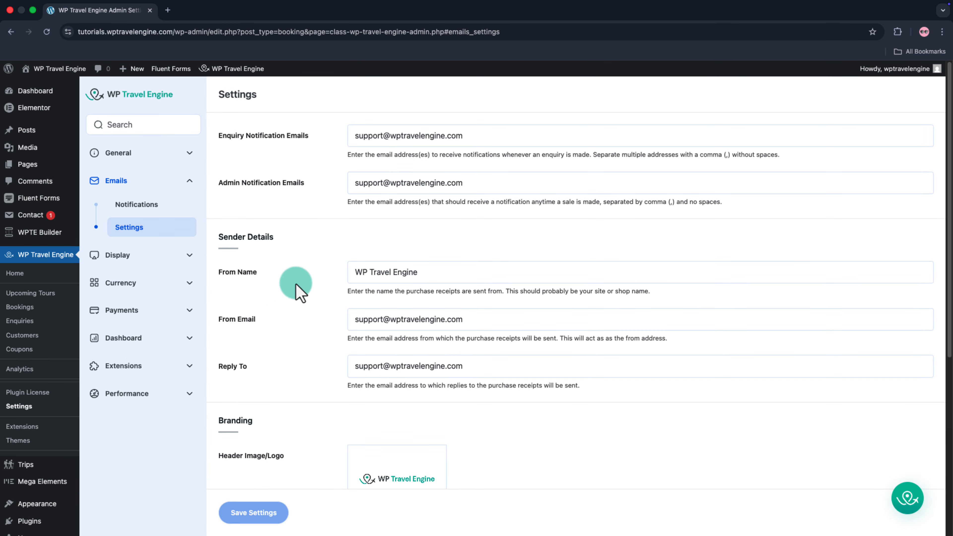
pyautogui.click(357, 275)
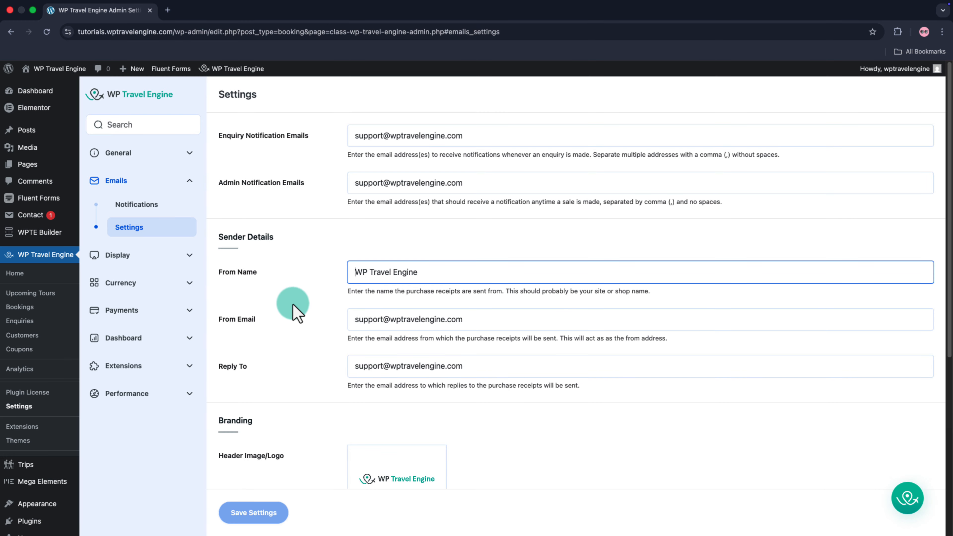
pyautogui.click(265, 326)
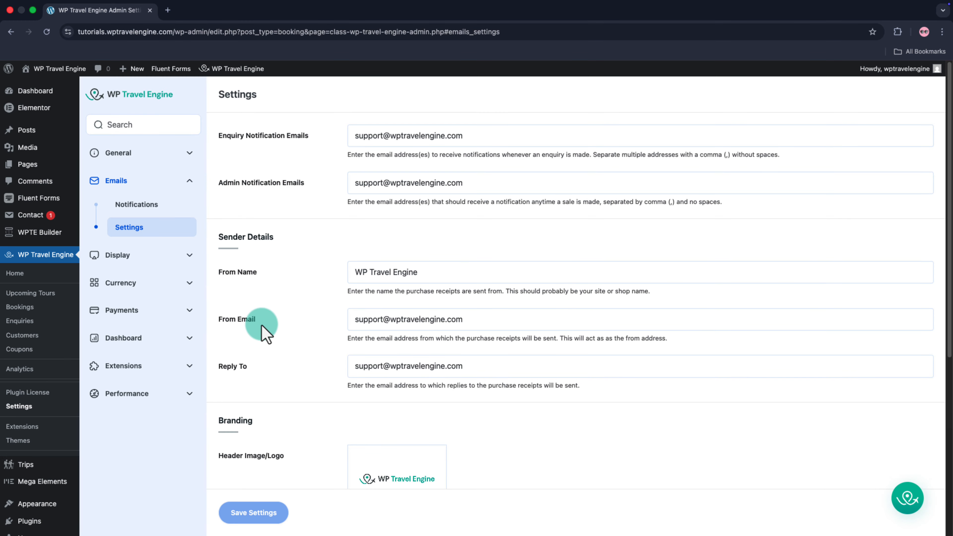
pyautogui.click(374, 319)
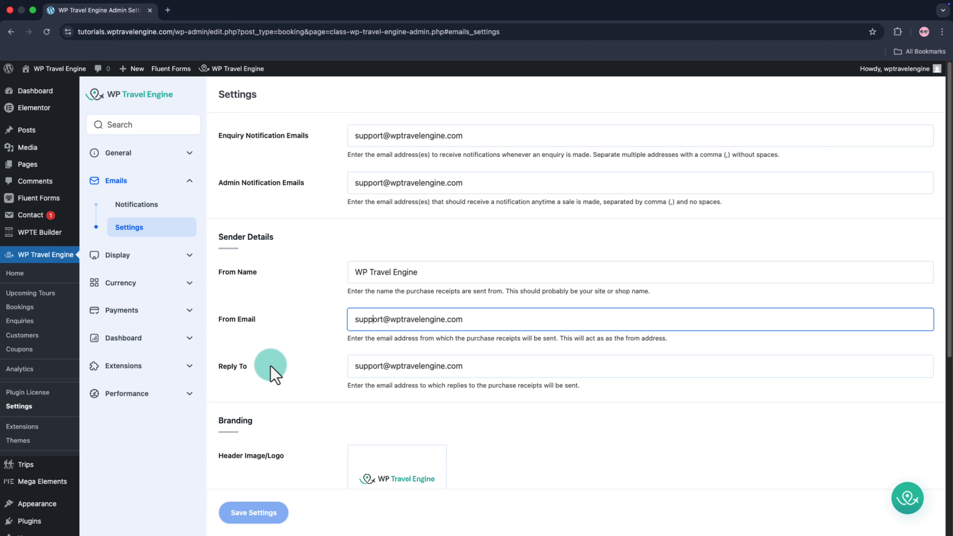
pyautogui.click(410, 367)
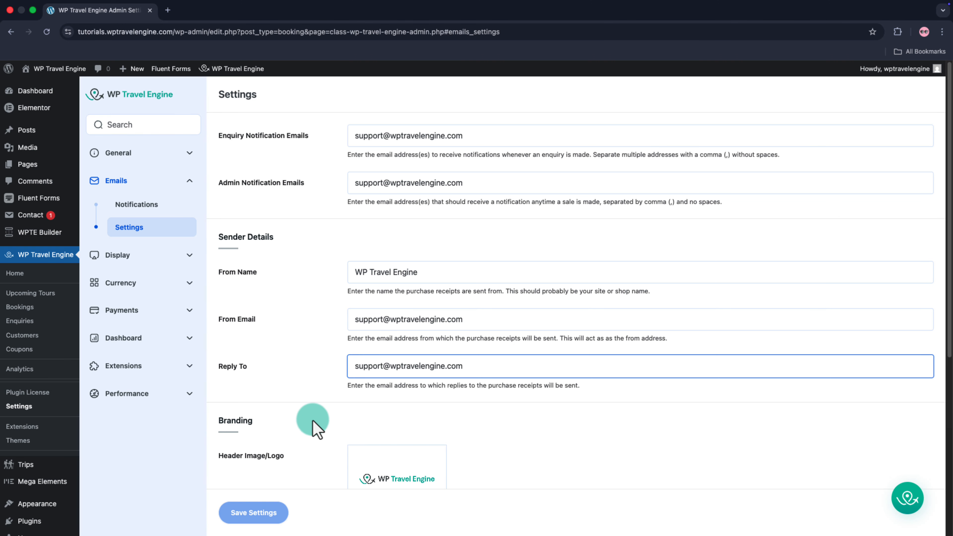
pyautogui.click(302, 432)
# Check the header logo's image selection in the media library without changing it, and review the email footer text.
pyautogui.scroll(-2, 290, 442)
pyautogui.scroll(-2, 279, 440)
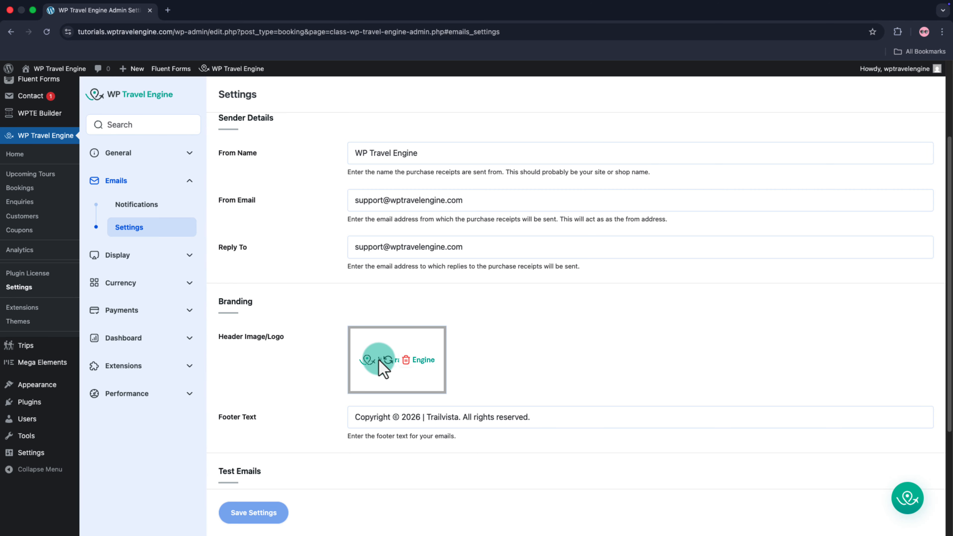
pyautogui.click(386, 360)
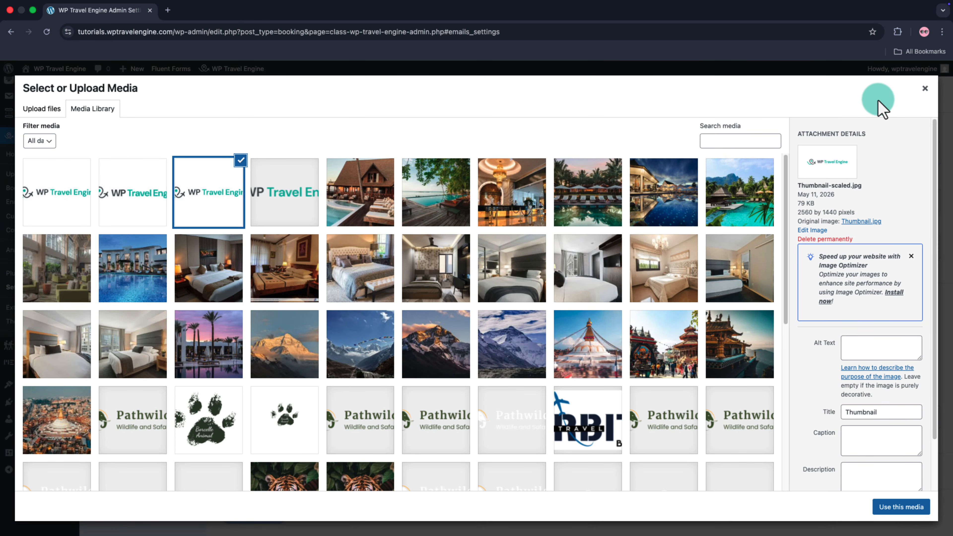
pyautogui.click(923, 88)
pyautogui.moveTo(351, 358)
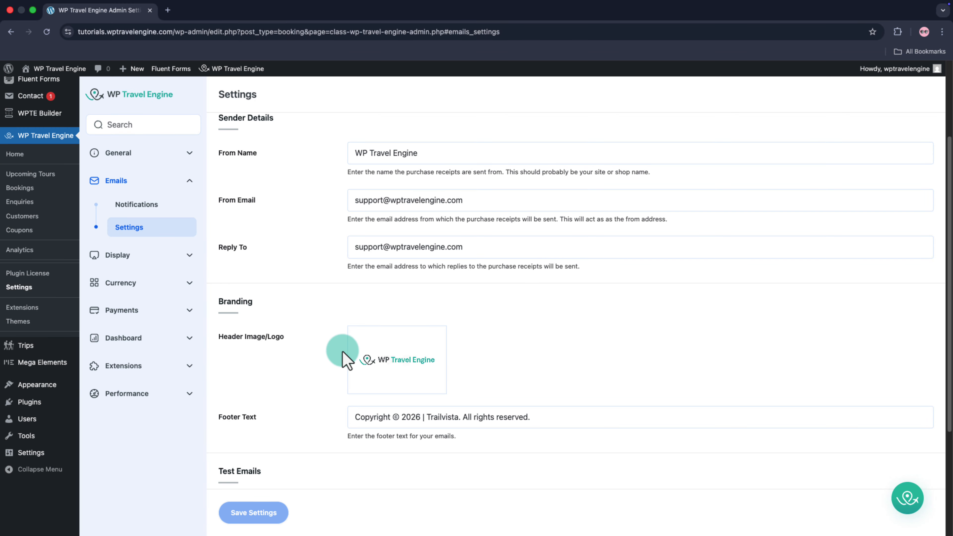
pyautogui.scroll(-3, 343, 357)
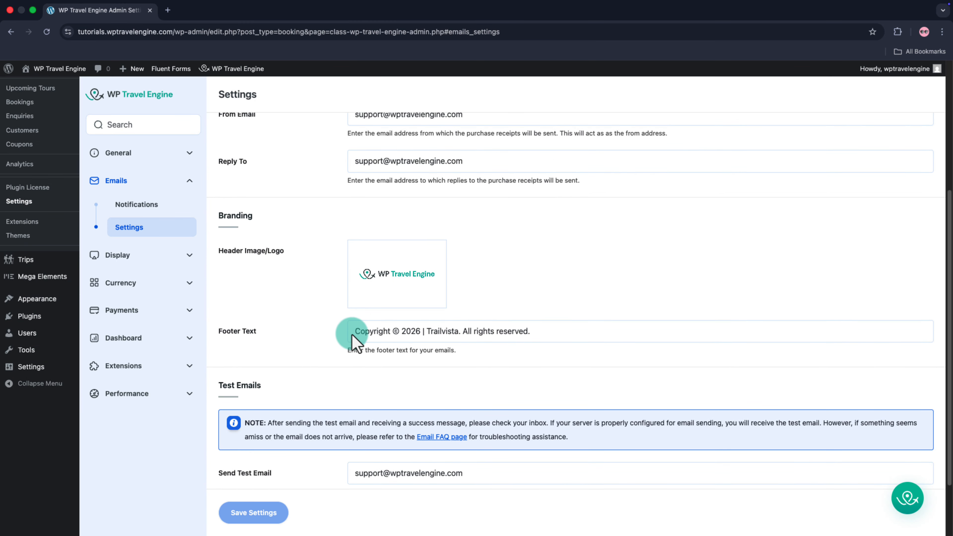
pyautogui.moveTo(354, 335); pyautogui.dragTo(531, 331)
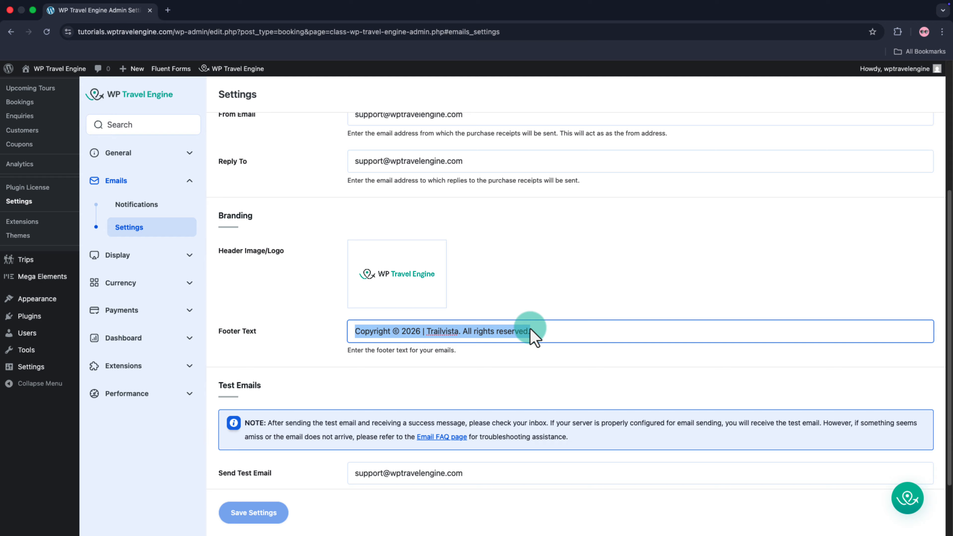
pyautogui.click(551, 347)
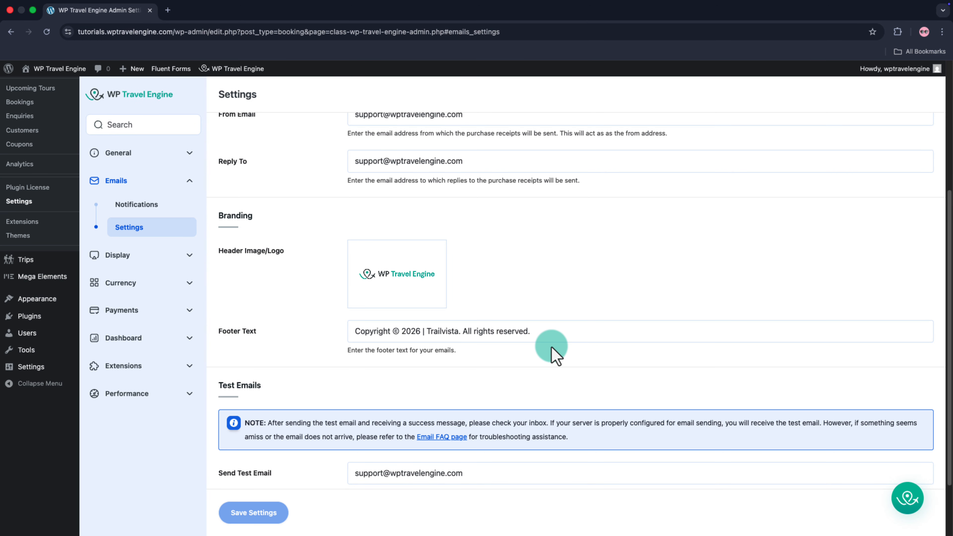
# Check the recipient address for the test email and save the email settings.
pyautogui.scroll(-3, 413, 355)
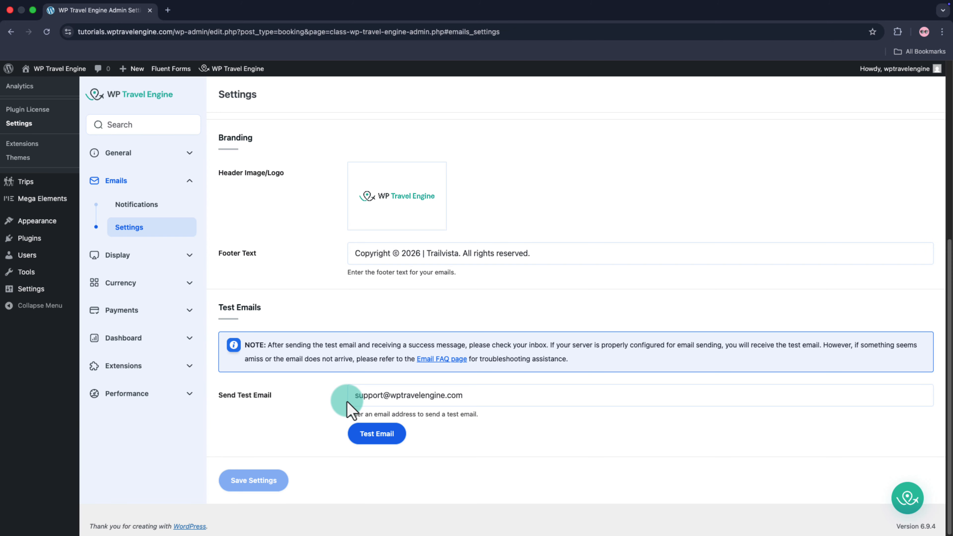
pyautogui.moveTo(352, 402); pyautogui.dragTo(464, 402)
pyautogui.click(504, 427)
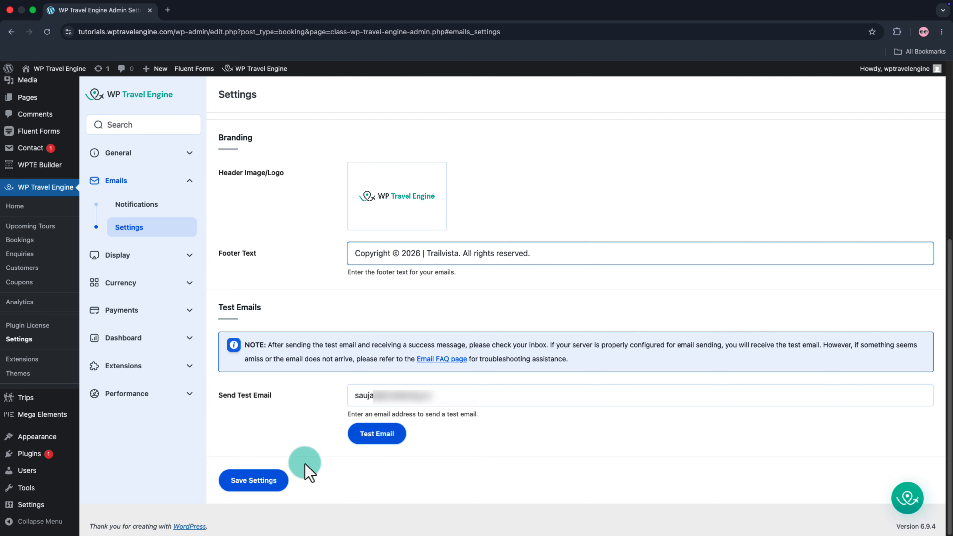
pyautogui.click(264, 486)
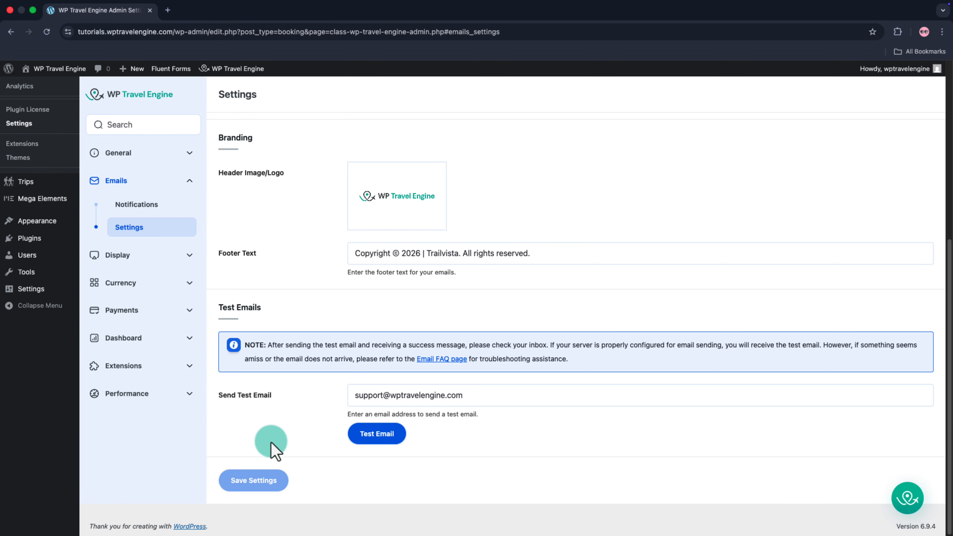
# Open the email notifications and review the name and subject of the admin Booking Confirmation template.
pyautogui.click(141, 204)
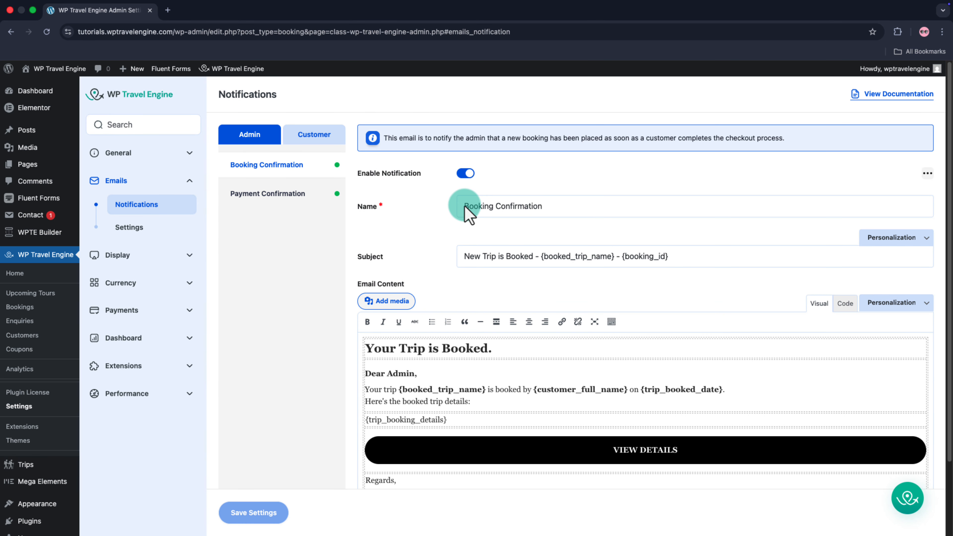
pyautogui.click(547, 211)
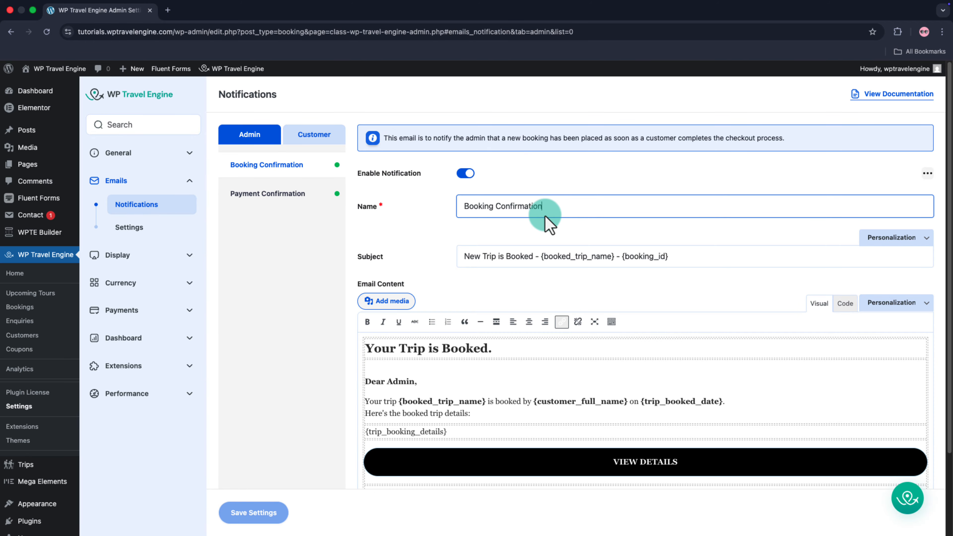
pyautogui.moveTo(465, 257); pyautogui.dragTo(481, 259)
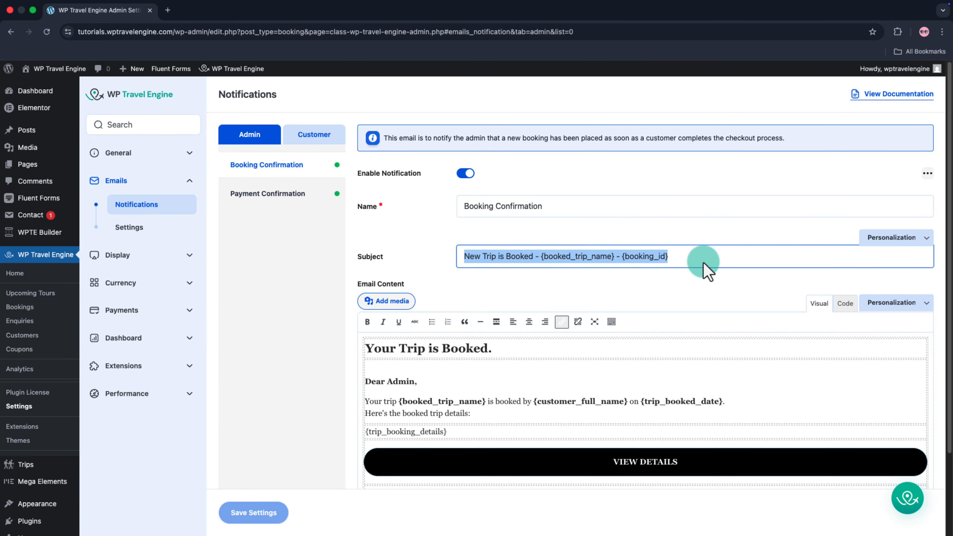
pyautogui.click(713, 264)
# Review the email body of the admin Booking Confirmation template.
pyautogui.scroll(-3, 601, 278)
pyautogui.click(505, 301)
pyautogui.moveTo(453, 333); pyautogui.dragTo(396, 252)
pyautogui.click(467, 275)
pyautogui.scroll(3, 911, 251)
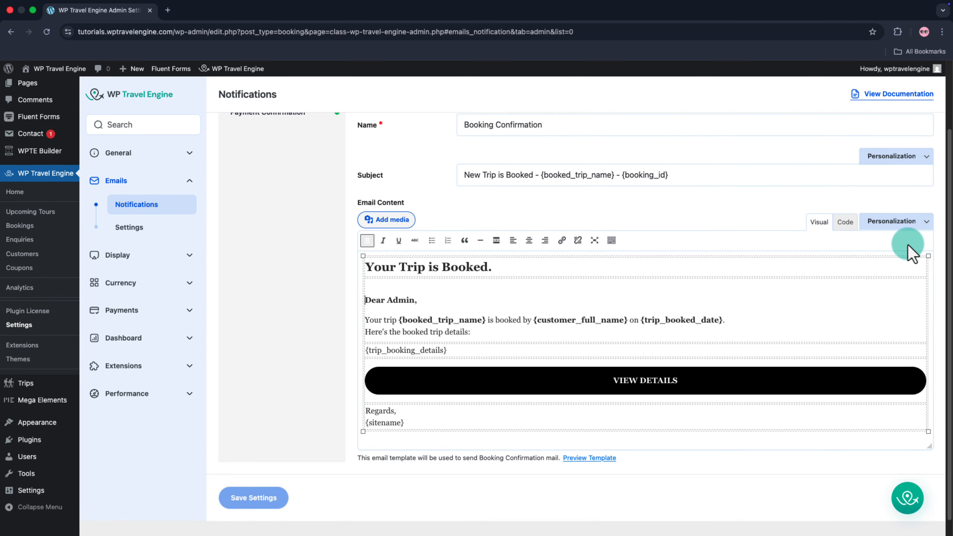
# Look through the personalization tags offered for the email content and for the subject, without inserting any.
pyautogui.click(920, 282)
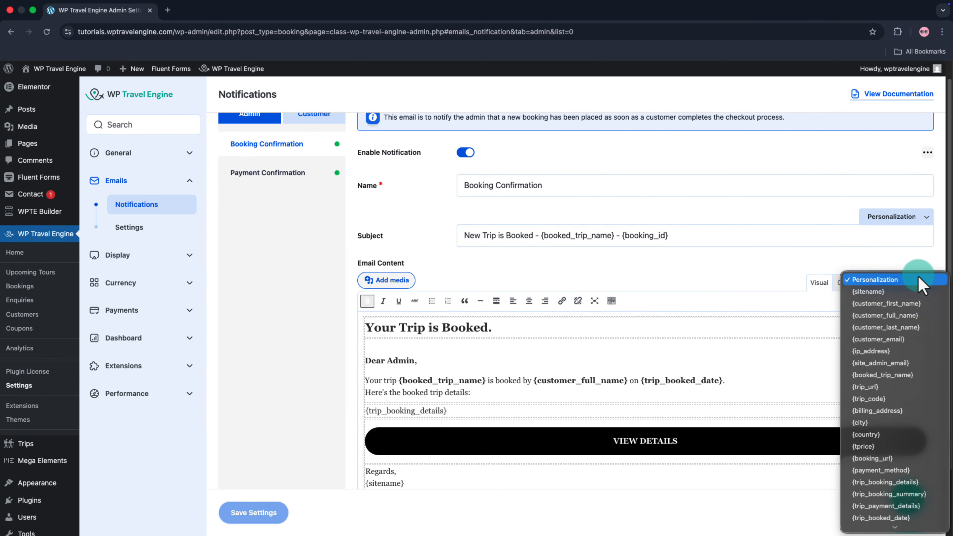
pyautogui.scroll(-4, 898, 352)
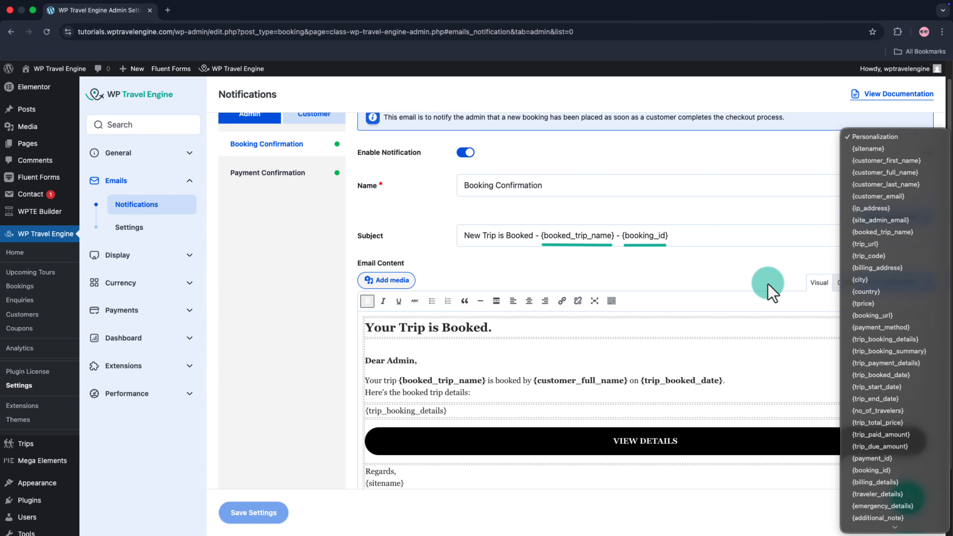
pyautogui.click(769, 293)
pyautogui.click(908, 216)
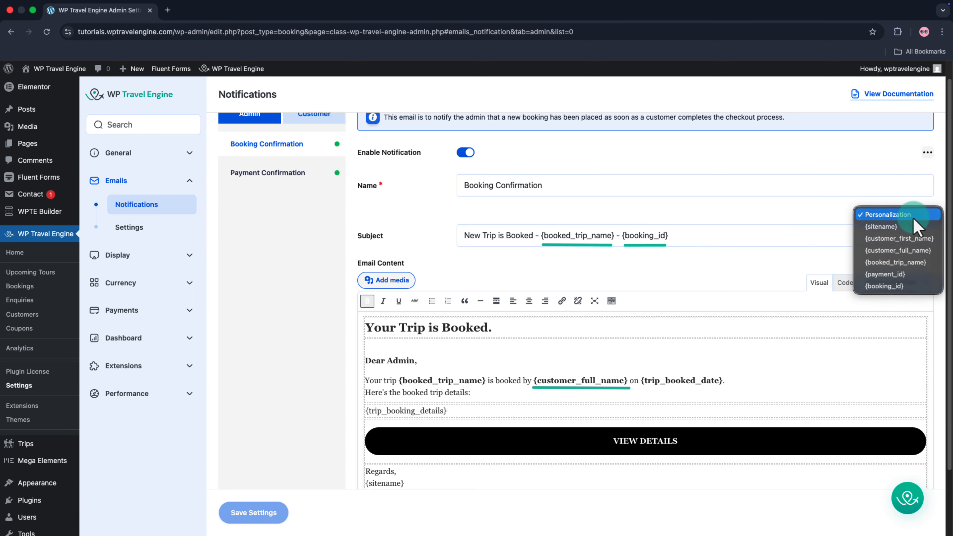
pyautogui.click(801, 277)
# View the Booking Confirmation email content as HTML code, and return to the visual editor.
pyautogui.scroll(-3, 446, 312)
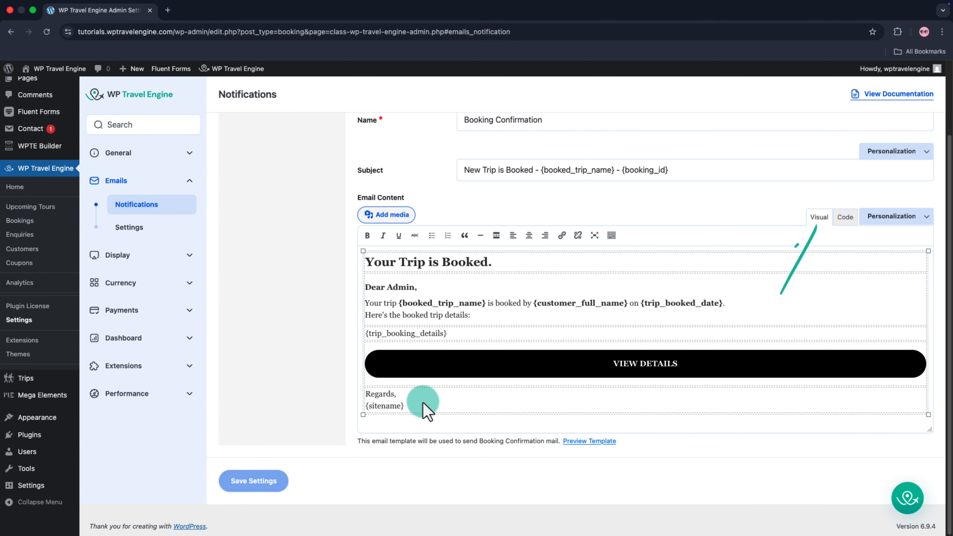
pyautogui.click(840, 219)
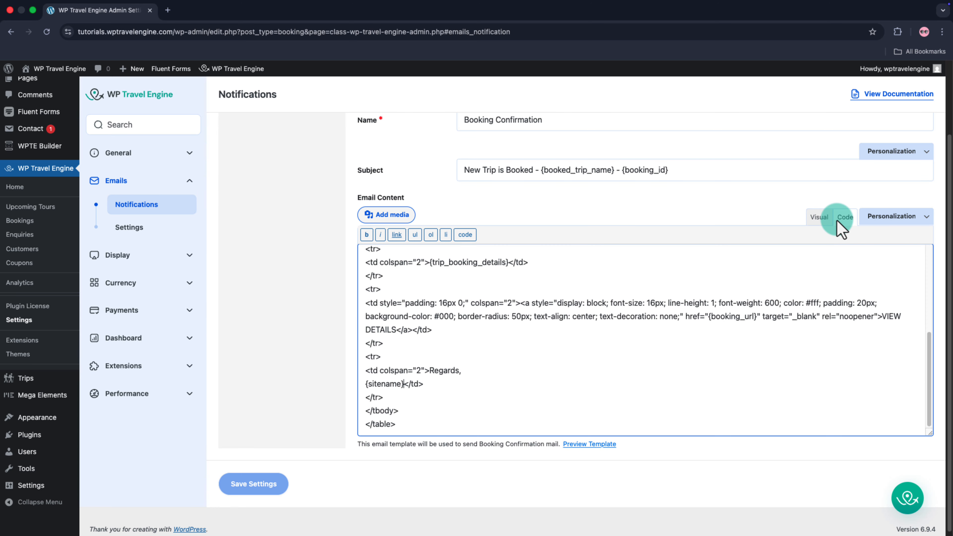
pyautogui.click(816, 218)
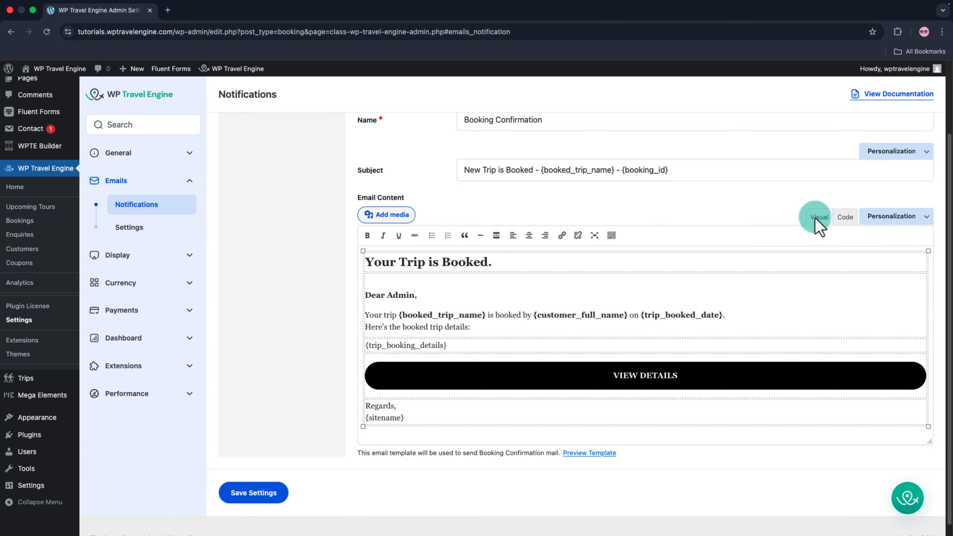
# Preview the admin Booking Confirmation email template through to its footer, and close the preview.
pyautogui.click(586, 453)
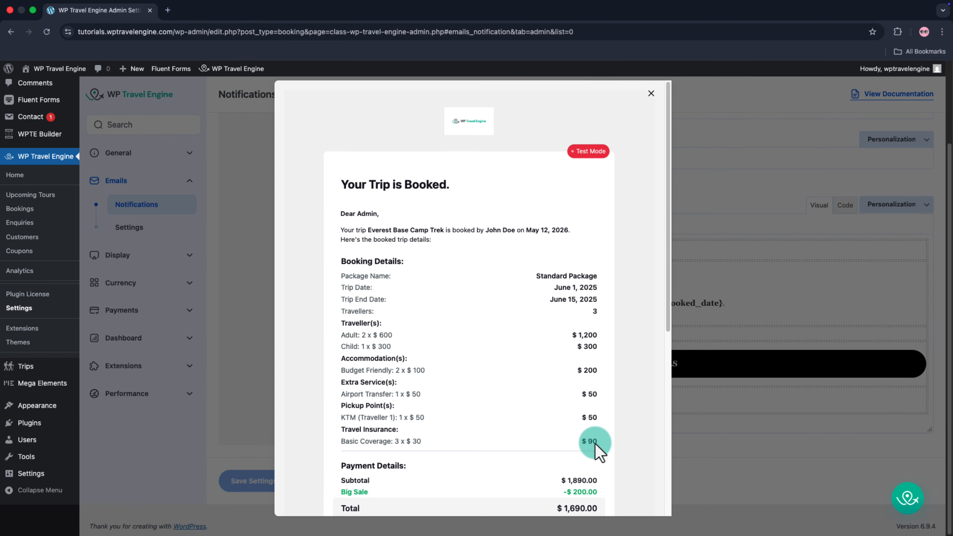
pyautogui.scroll(-6, 437, 285)
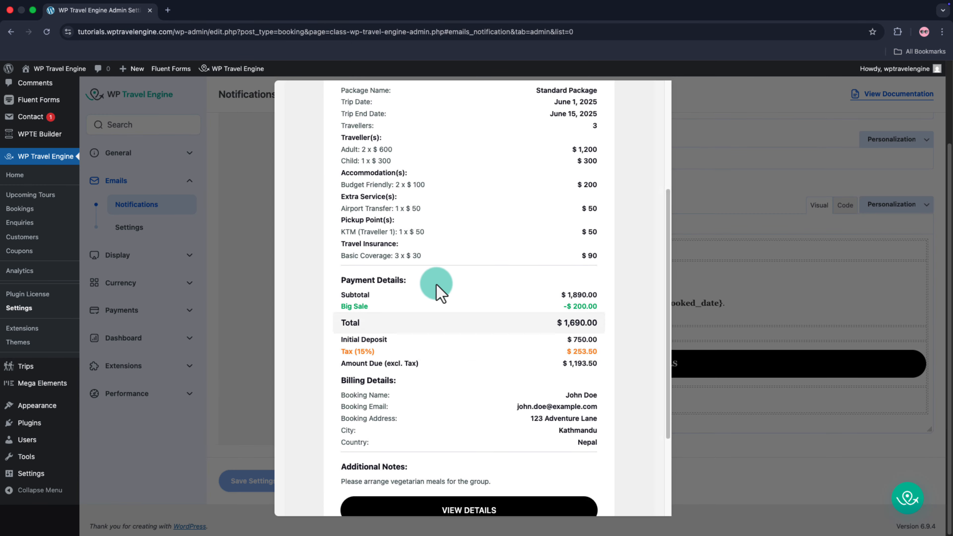
pyautogui.scroll(-2, 438, 290)
pyautogui.scroll(10, 437, 289)
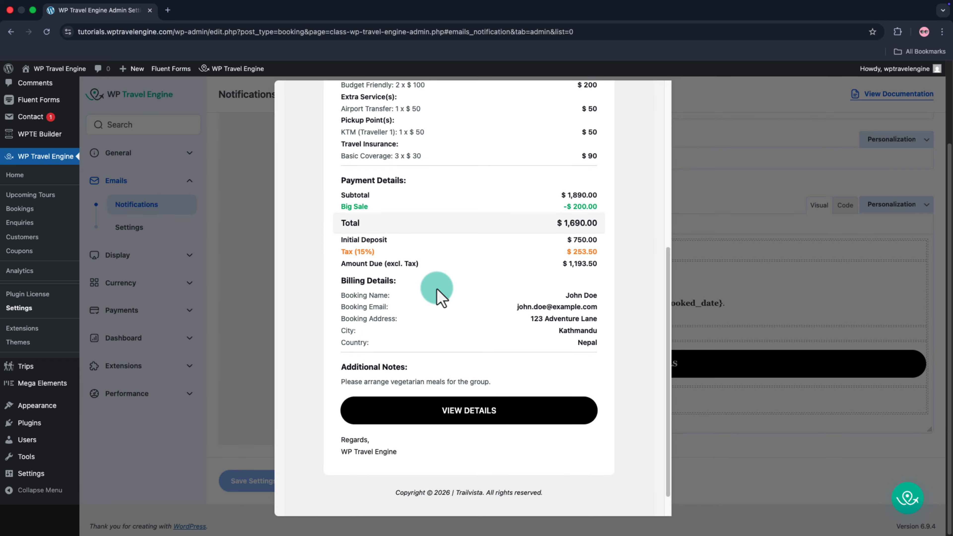
pyautogui.scroll(5, 439, 285)
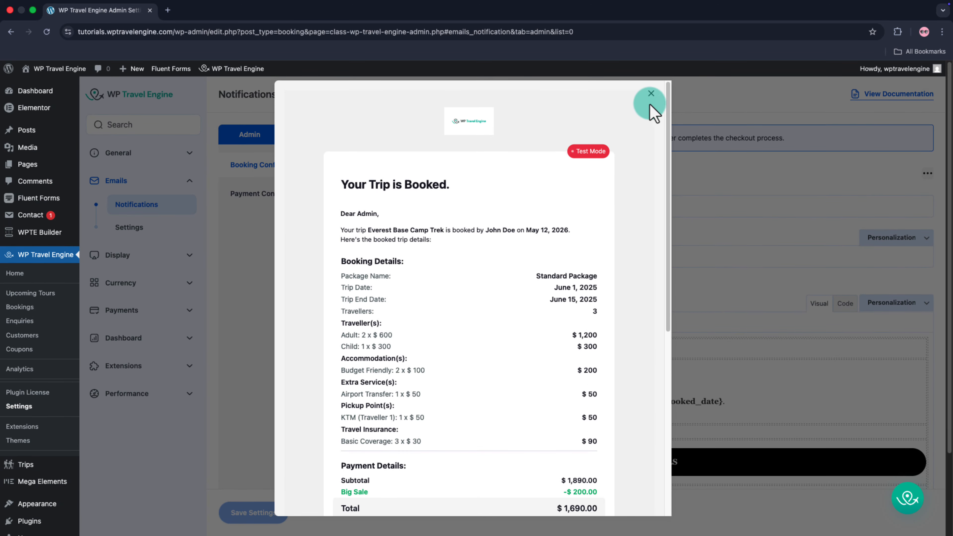
pyautogui.click(652, 95)
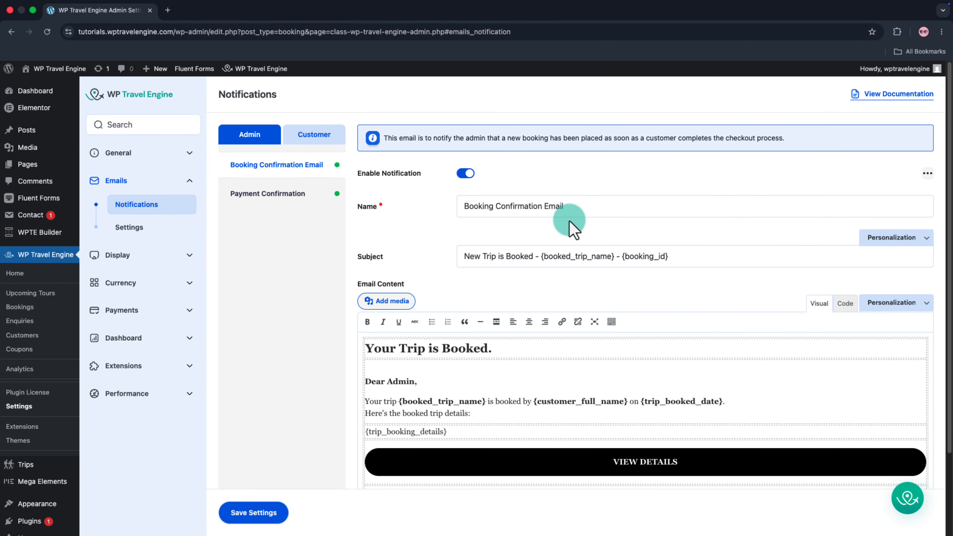
# Bring up the test email option for the admin booking confirmation, and save the notification settings.
pyautogui.click(928, 173)
pyautogui.click(893, 195)
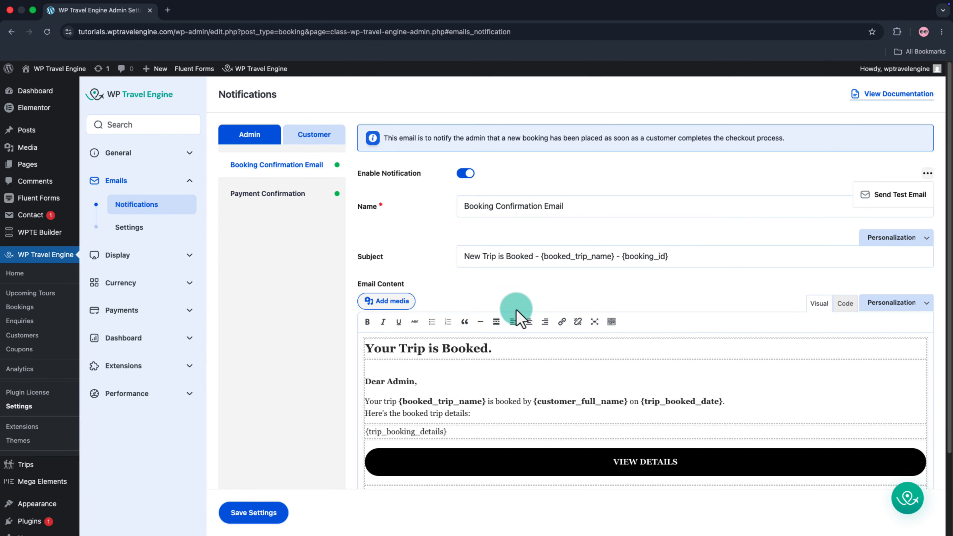
pyautogui.click(276, 511)
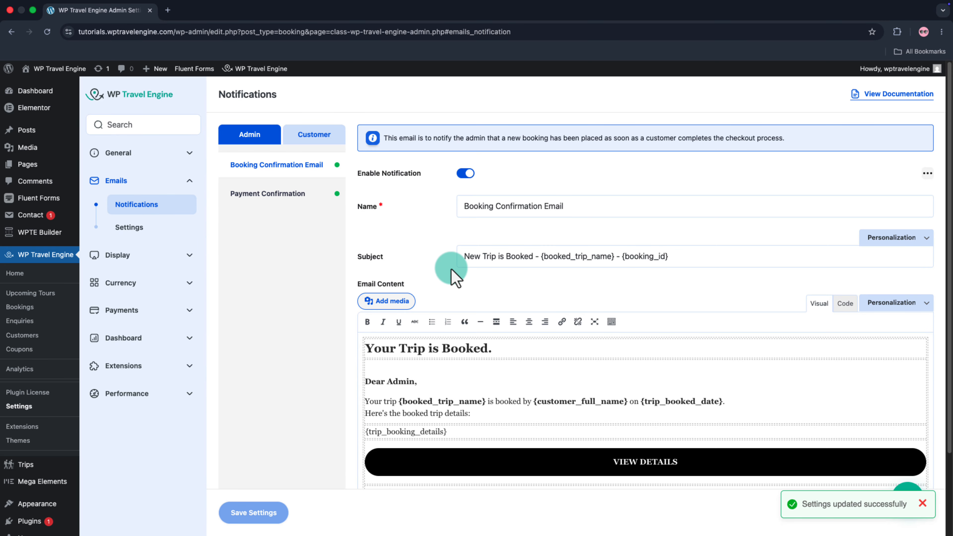
# Review the admin Payment Confirmation template and the customer Booking Confirmation and Payment Confirmation templates.
pyautogui.click(283, 194)
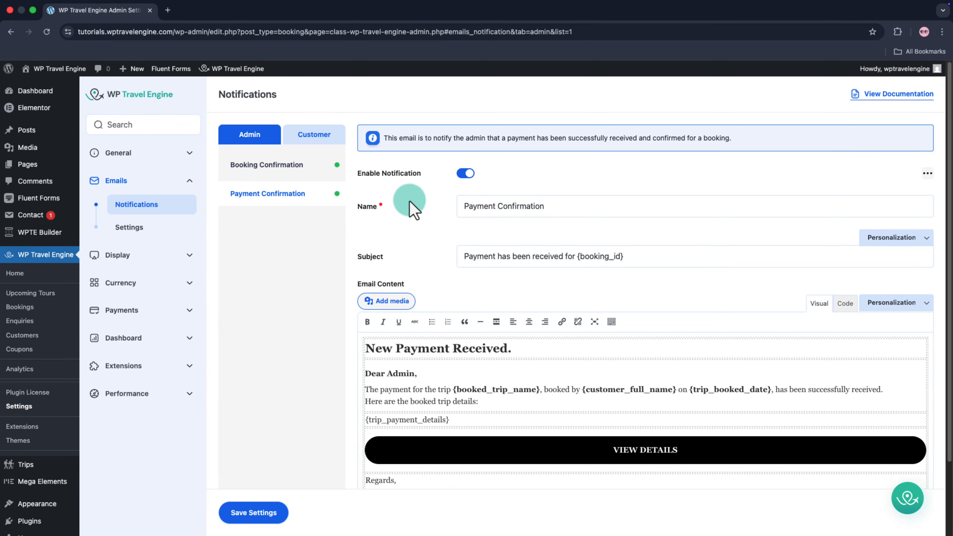
pyautogui.click(321, 137)
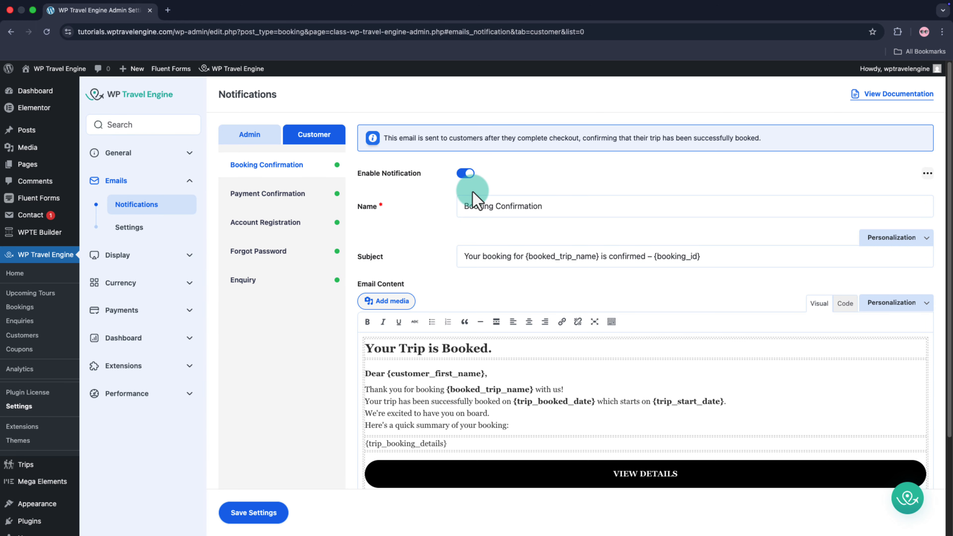
pyautogui.click(272, 200)
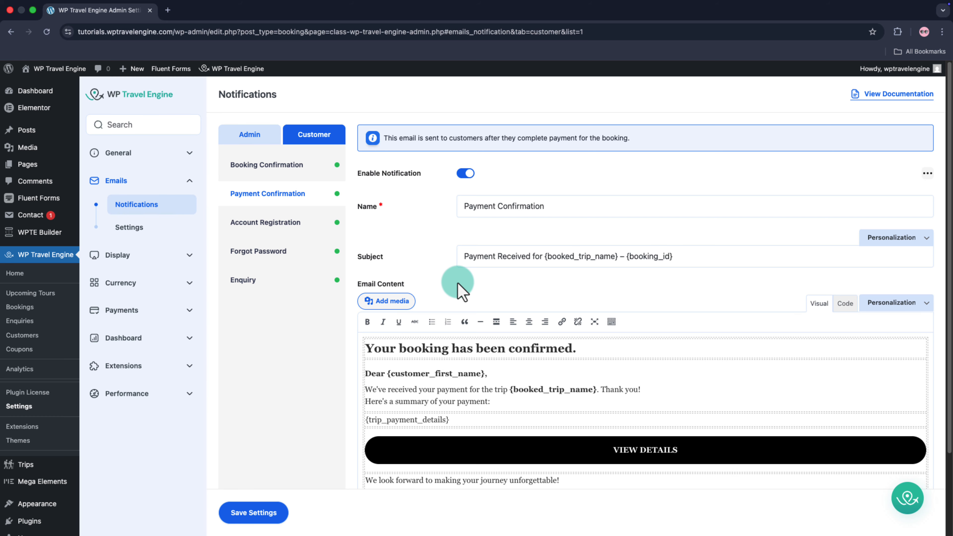
pyautogui.scroll(-3, 458, 283)
pyautogui.scroll(3, 451, 281)
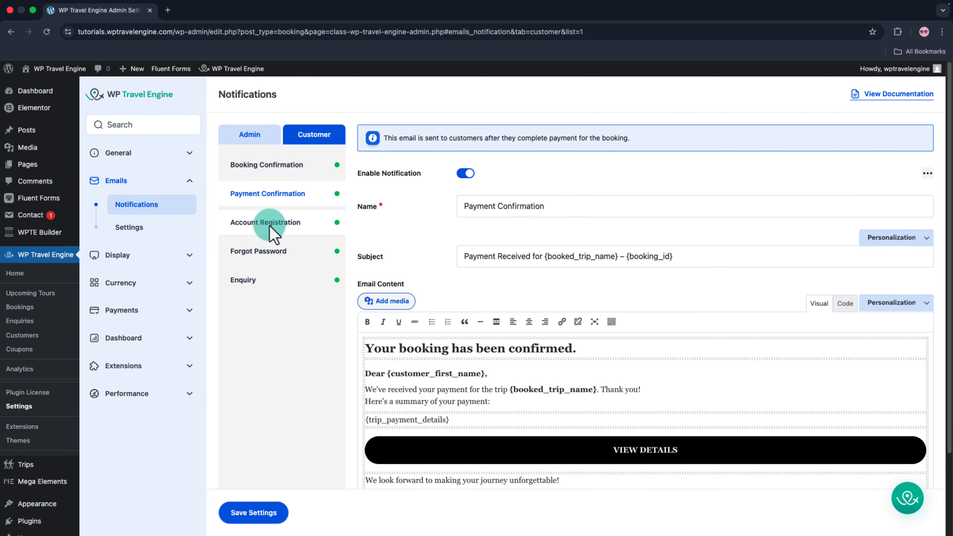
# Review the subject and email content of the customer Account Registration template.
pyautogui.click(269, 226)
pyautogui.scroll(-3, 489, 315)
pyautogui.scroll(2, 487, 314)
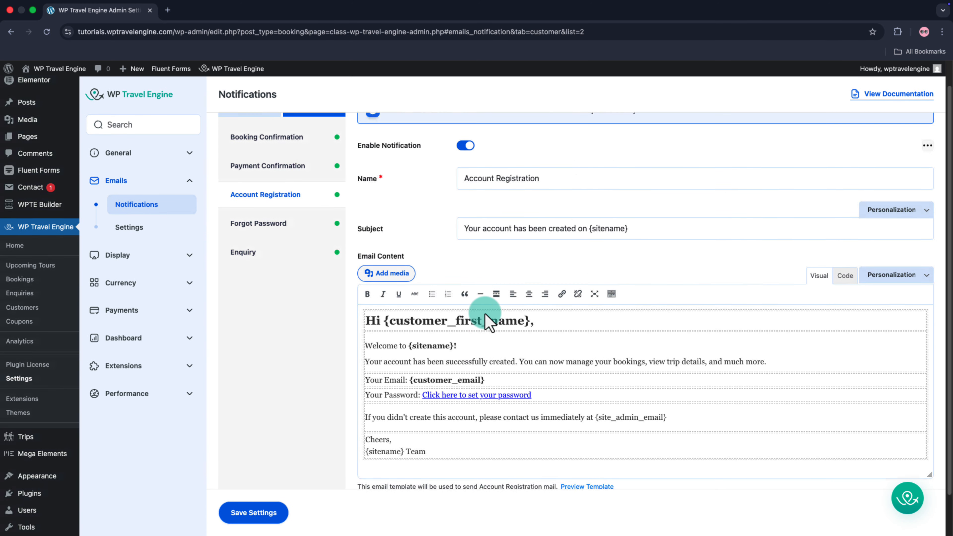
pyautogui.scroll(2, 455, 308)
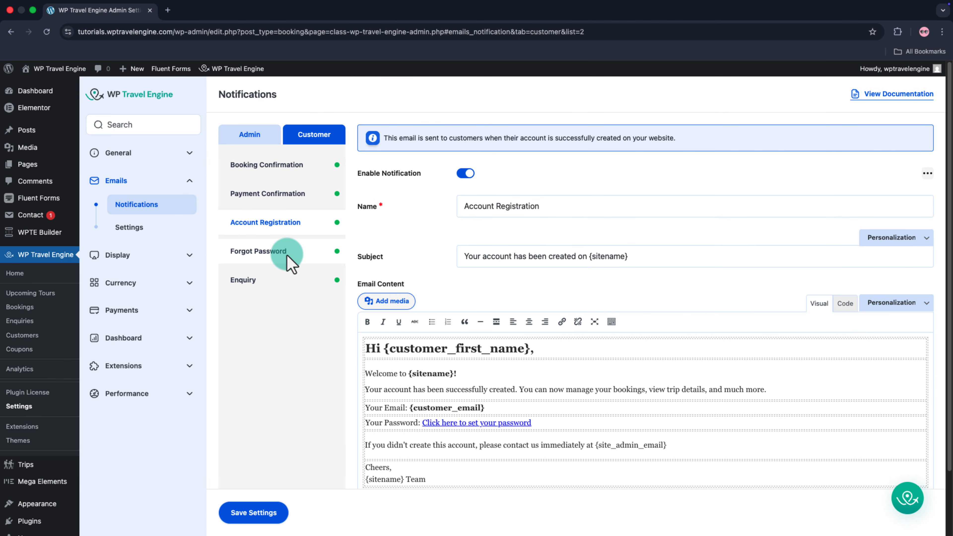
# Review the email content of the customer Forgot Password and Enquiry templates.
pyautogui.click(289, 259)
pyautogui.scroll(-3, 448, 362)
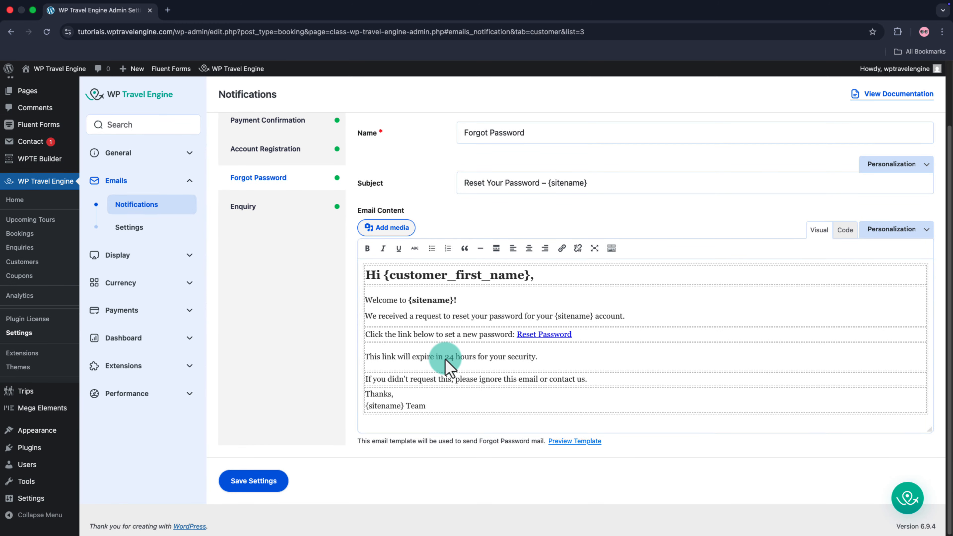
pyautogui.scroll(3, 449, 366)
pyautogui.click(270, 282)
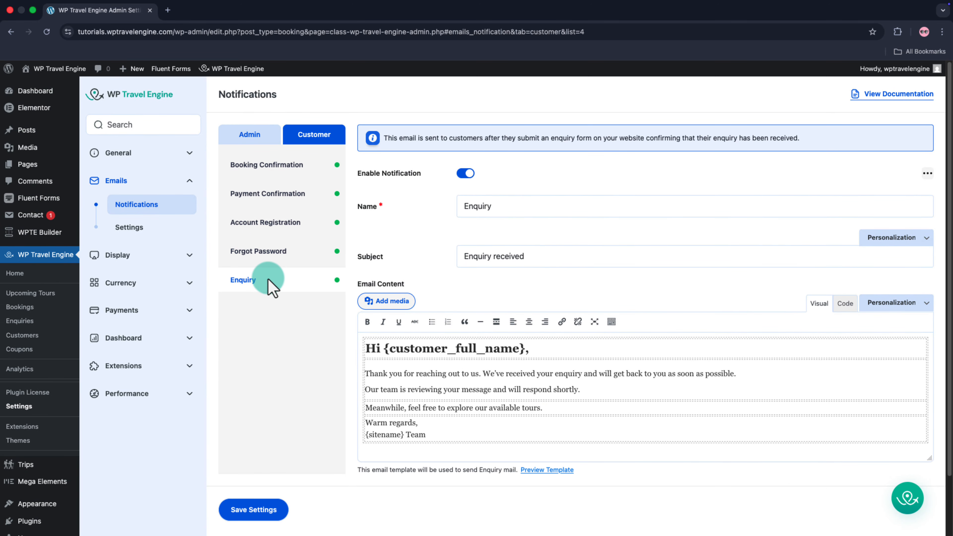
pyautogui.scroll(-2, 424, 282)
pyautogui.scroll(3, 427, 285)
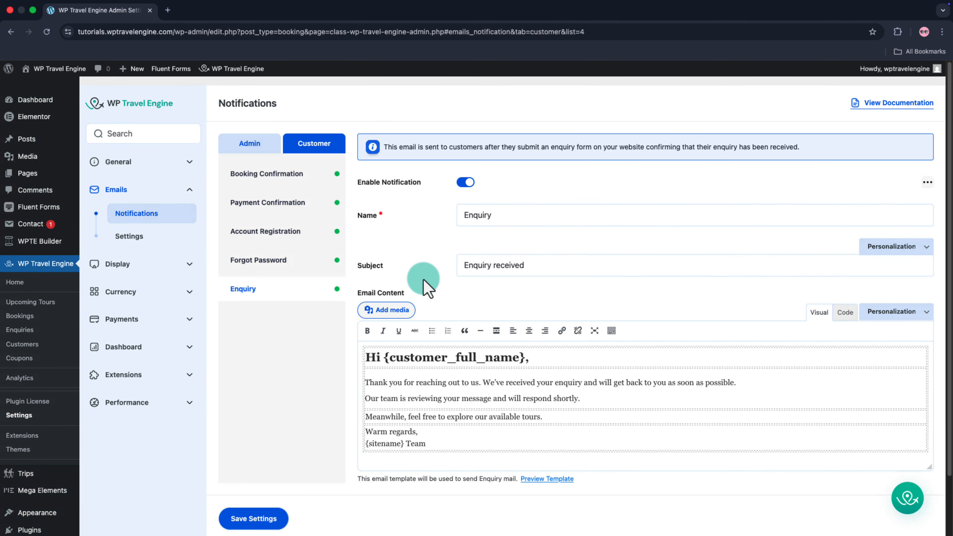
# Reopen the customer Booking Confirmation template and look over its subject personalization tags and the code view of its content.
pyautogui.click(282, 164)
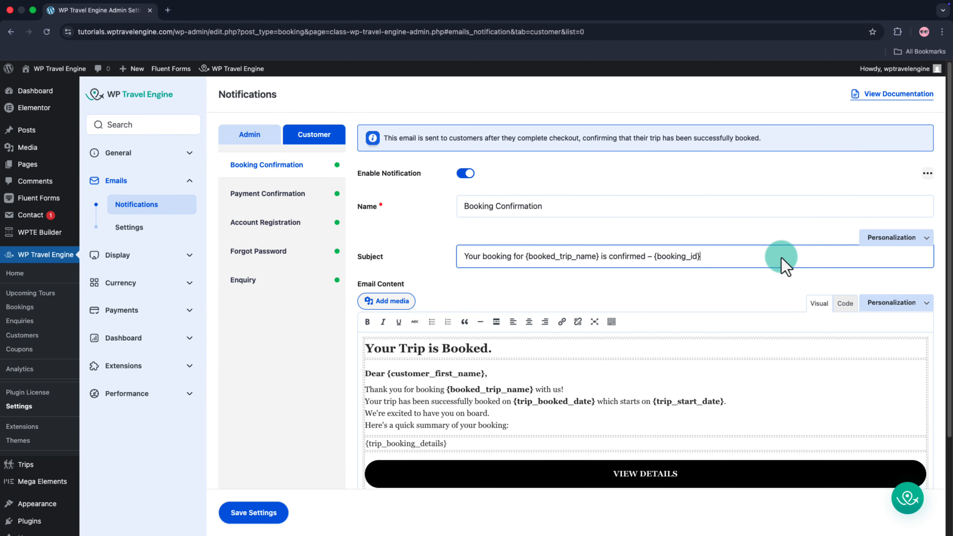
pyautogui.click(875, 238)
pyautogui.click(834, 261)
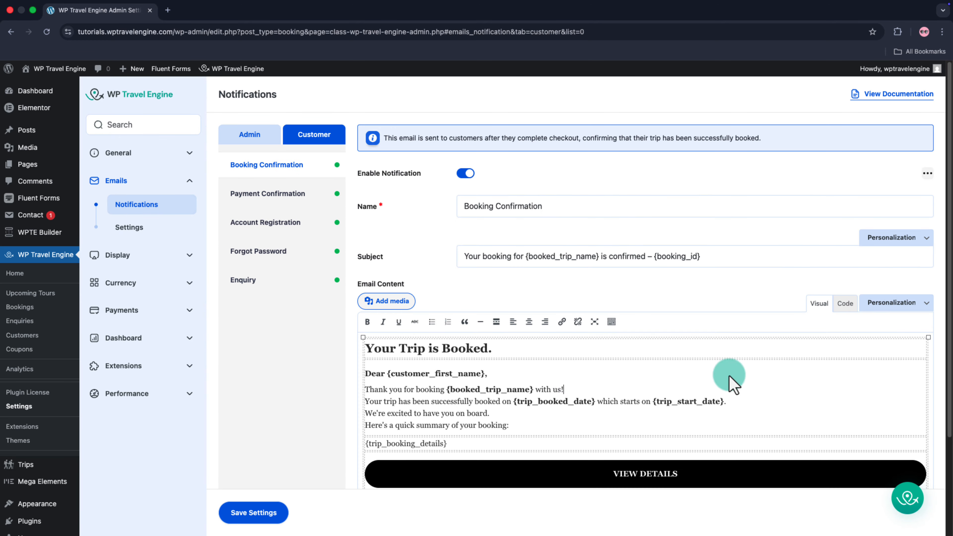
pyautogui.click(844, 304)
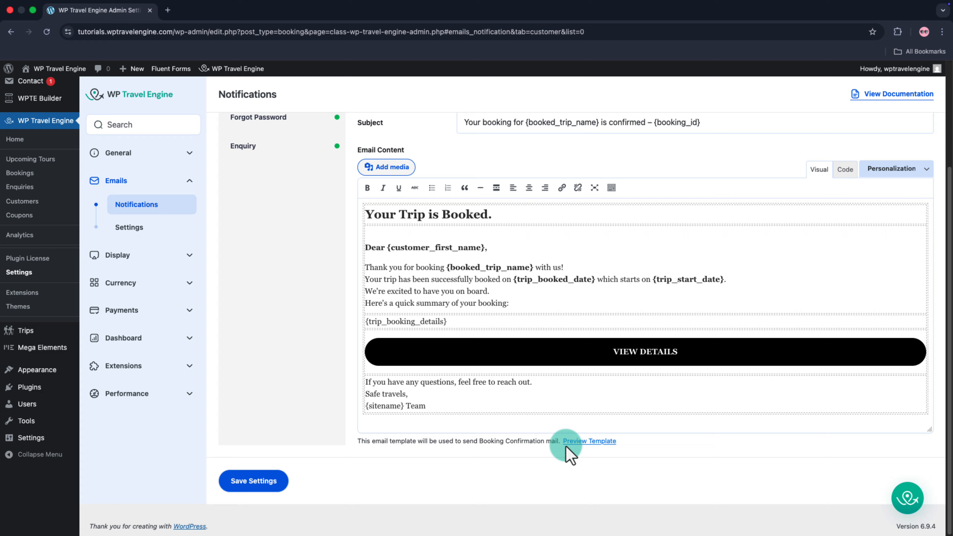
# Preview the customer Booking Confirmation email through to its footer, and return to the admin notifications.
pyautogui.click(571, 454)
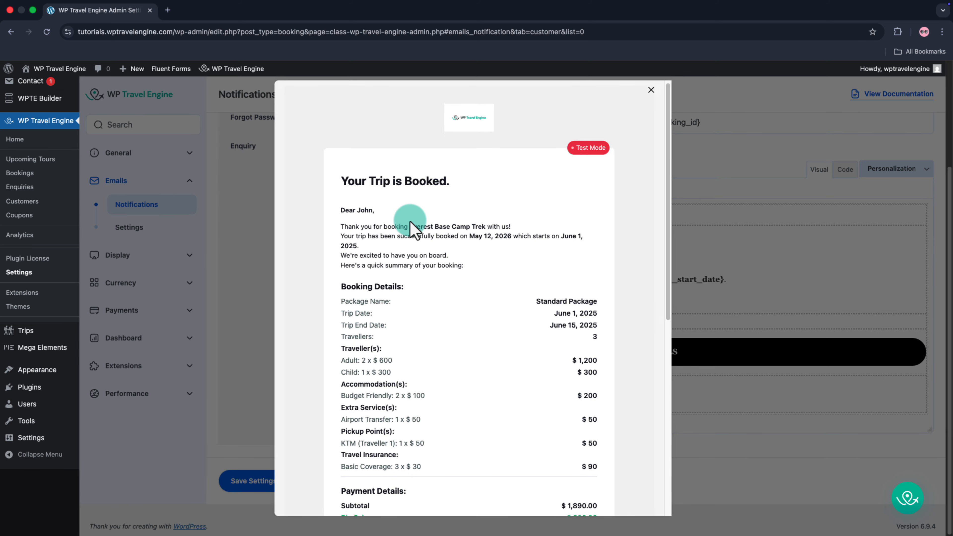
pyautogui.scroll(-5, 413, 226)
pyautogui.scroll(-6, 410, 221)
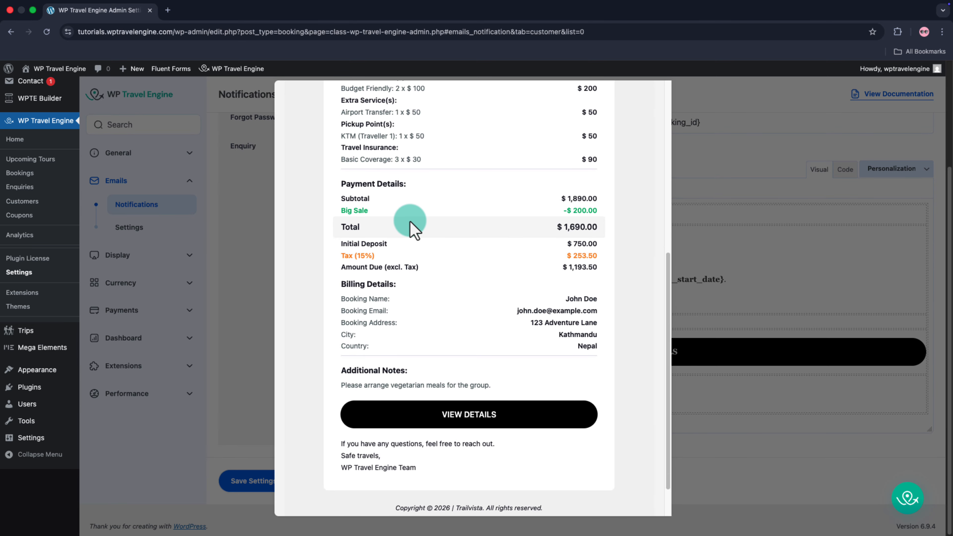
pyautogui.scroll(10, 567, 139)
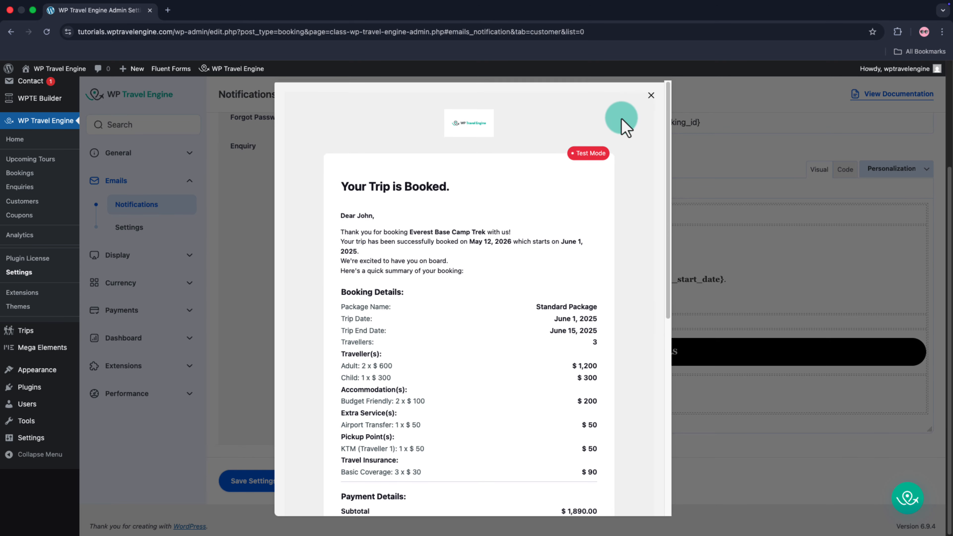
pyautogui.click(655, 94)
pyautogui.scroll(4, 375, 203)
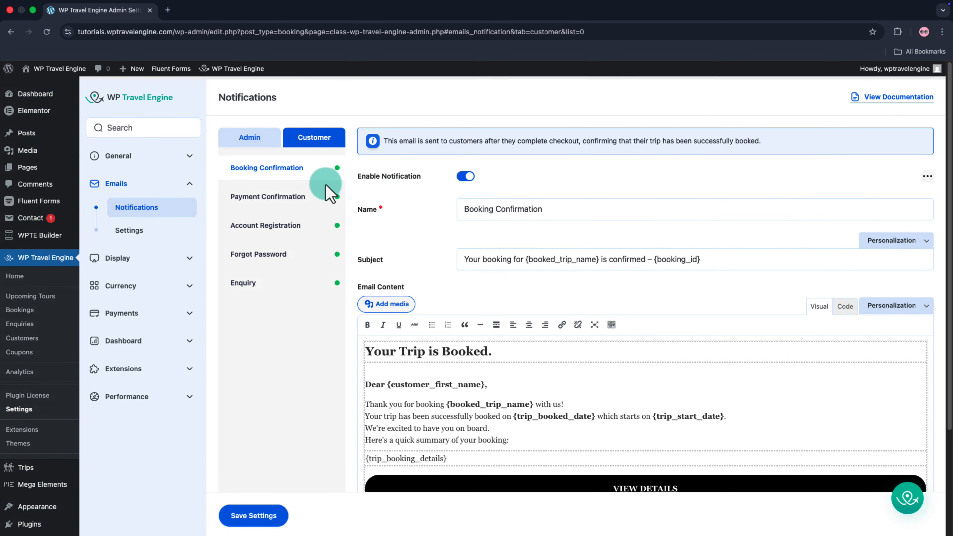
pyautogui.click(270, 141)
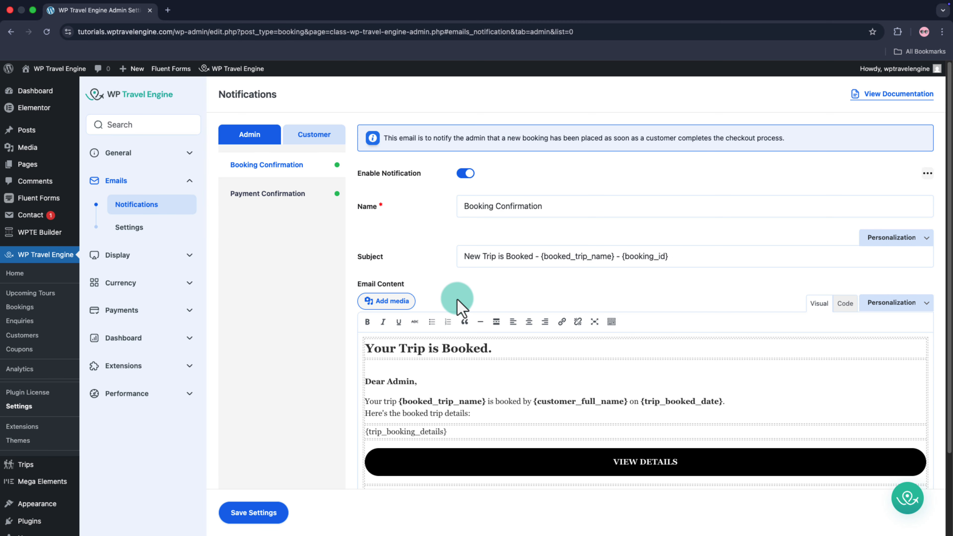